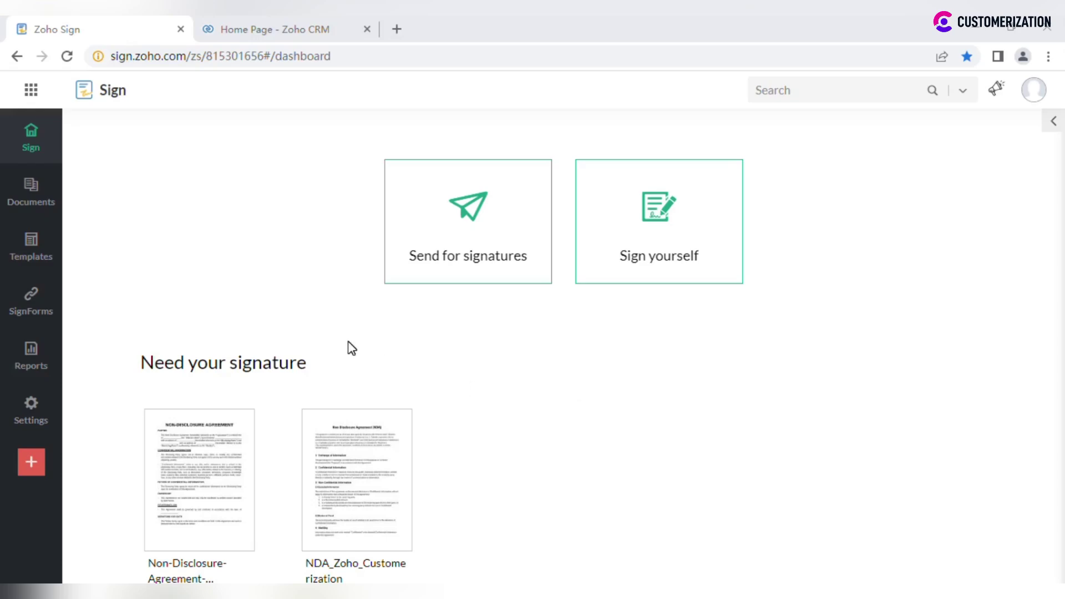
# - From CRM Setup, search the Marketplace for 'zoho sign' and open Zoho Sign for Zoho CRM
pyautogui.click(269, 23)
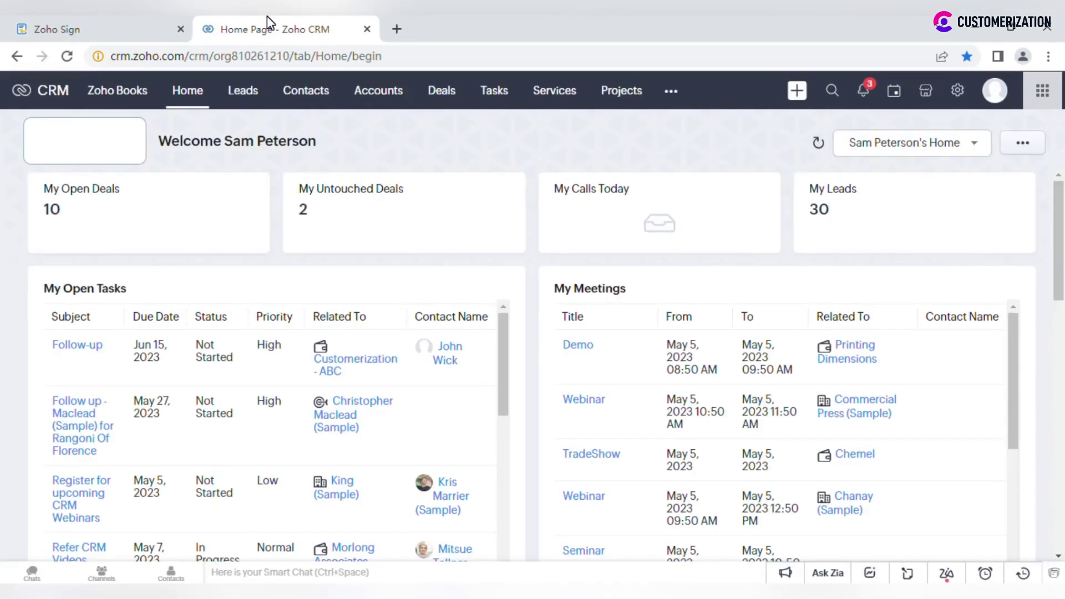
pyautogui.click(958, 92)
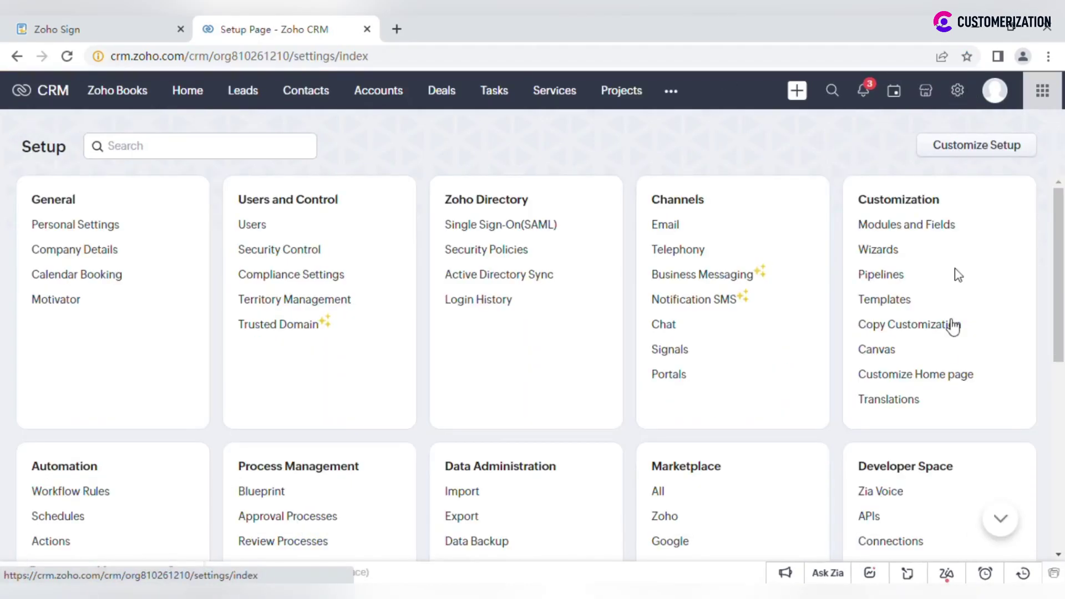
pyautogui.click(659, 494)
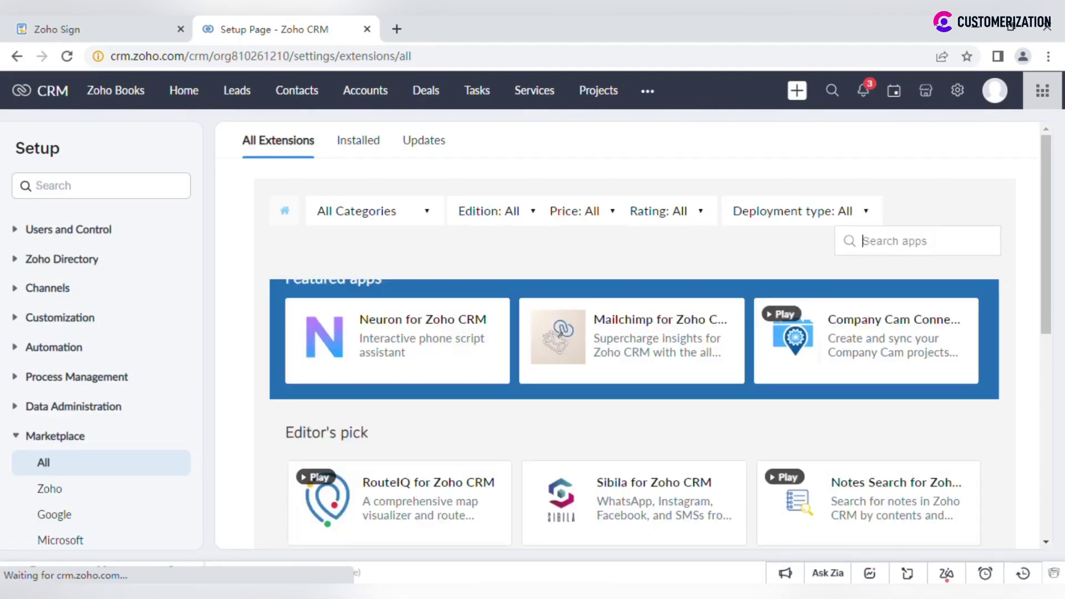
pyautogui.write('zoho sign')
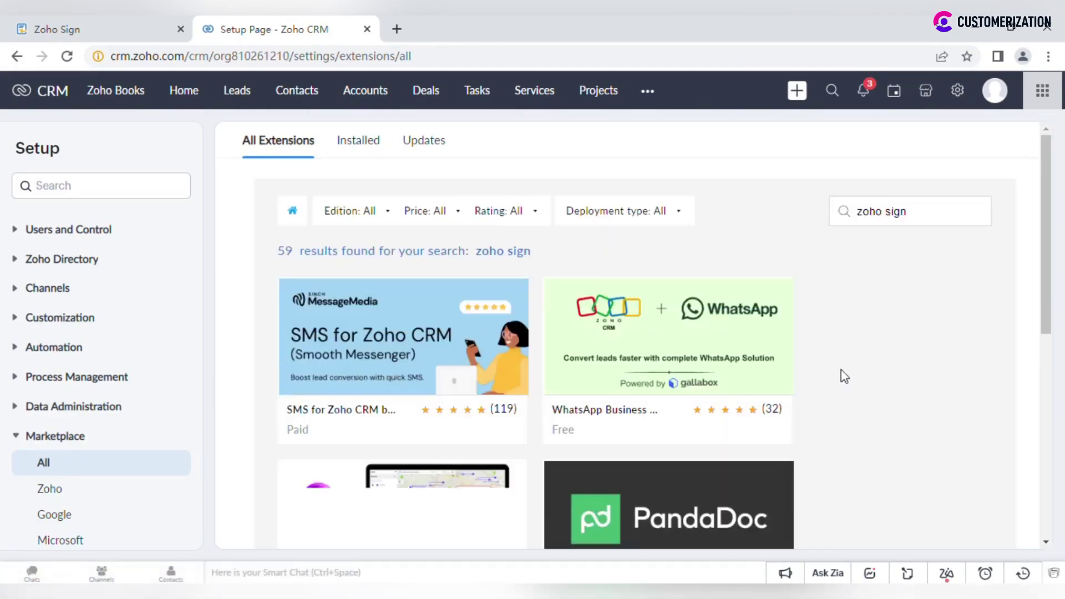
pyautogui.scroll(-15, 844, 377)
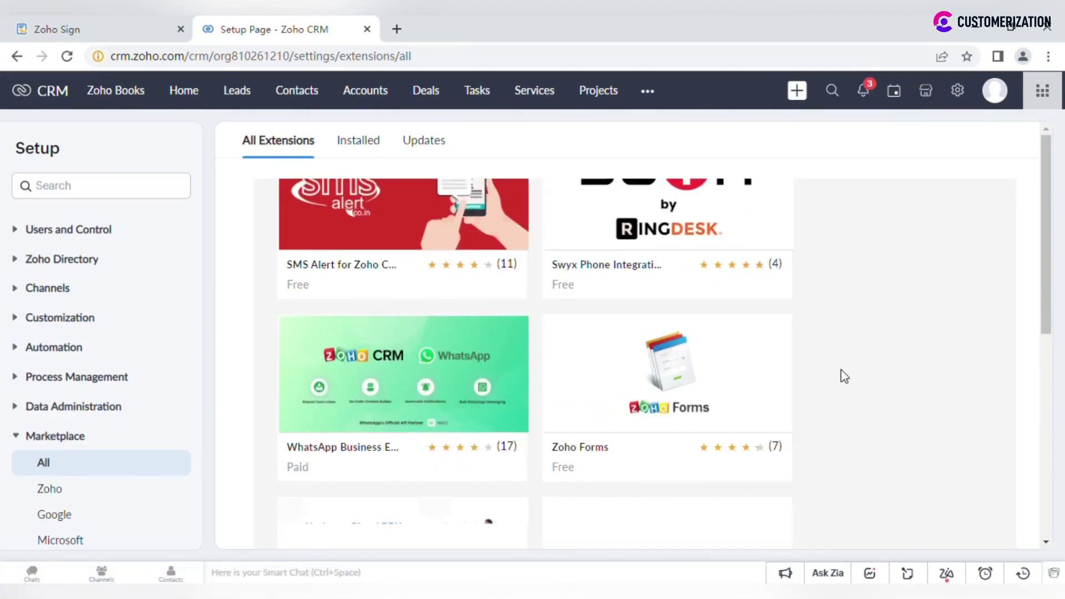
pyautogui.click(643, 327)
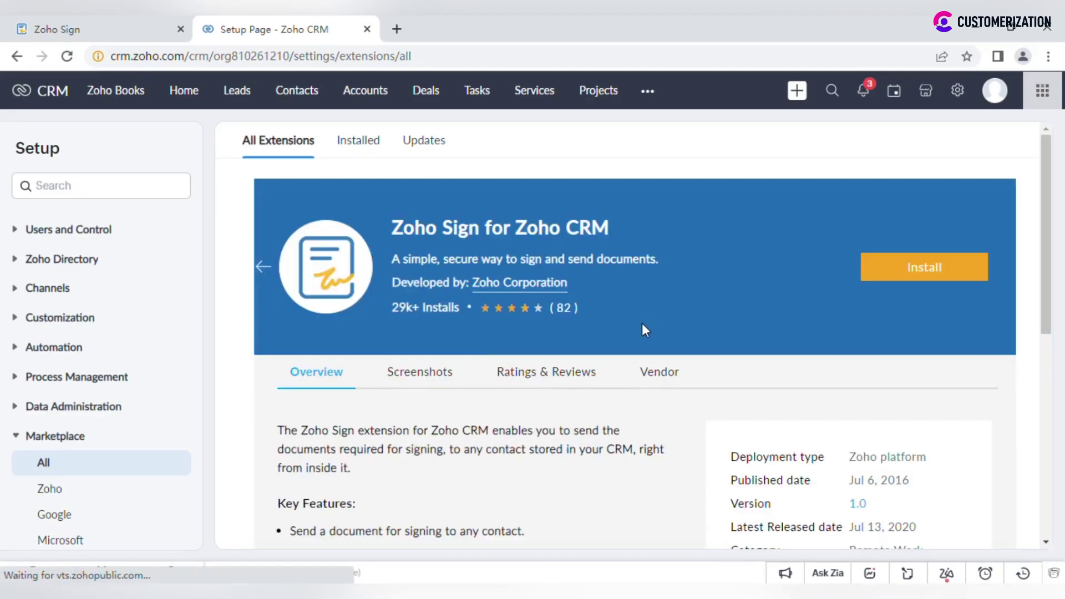
# - Start installing Zoho Sign and accept the vendor terms and the Marketplace terms of service
pyautogui.click(907, 274)
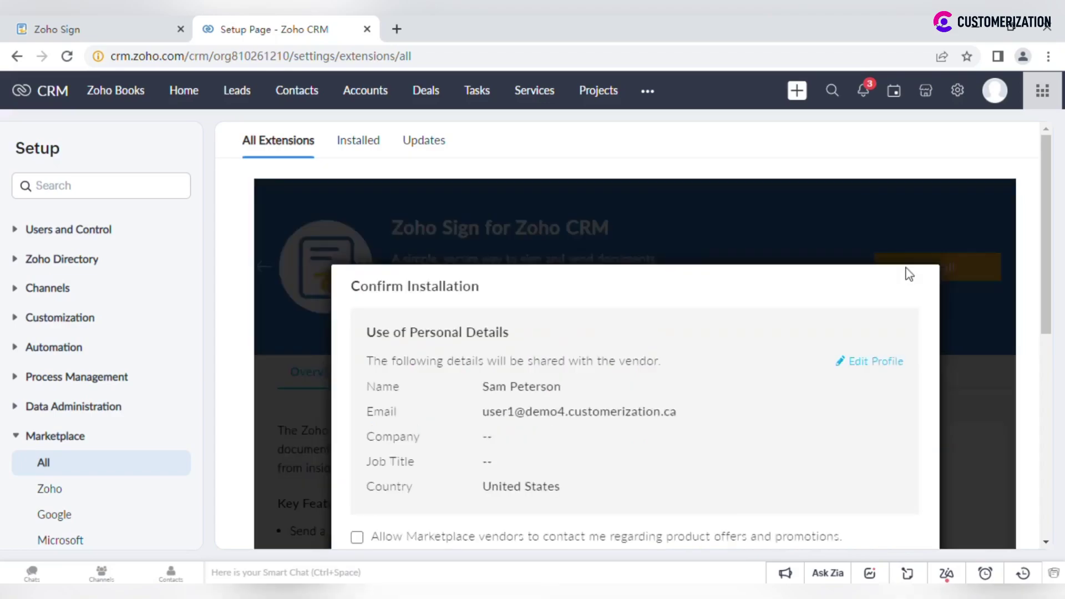
pyautogui.scroll(-7, 785, 394)
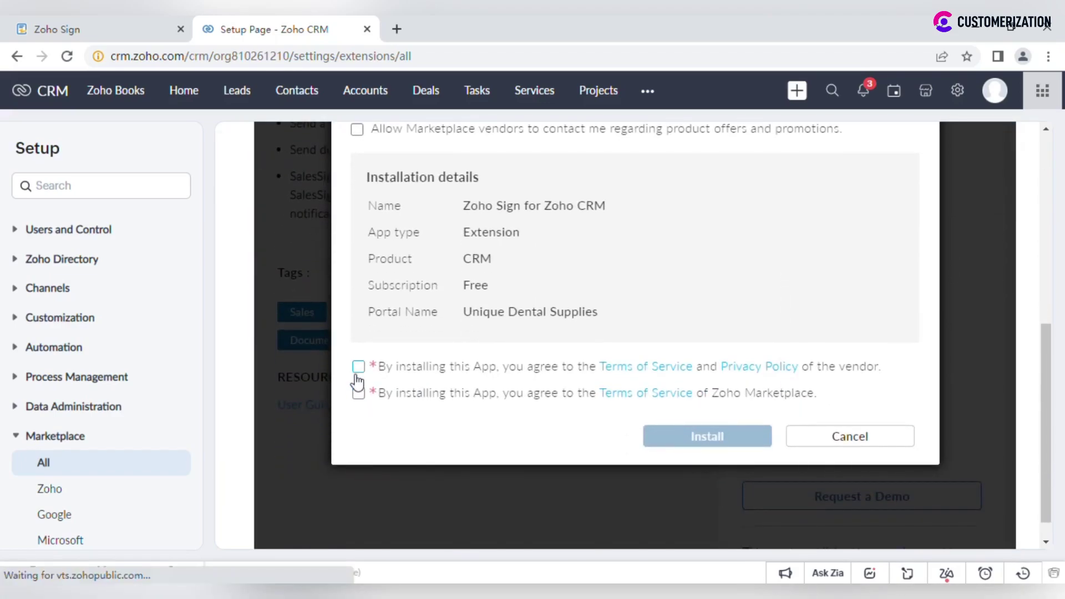
pyautogui.click(358, 368)
pyautogui.click(358, 394)
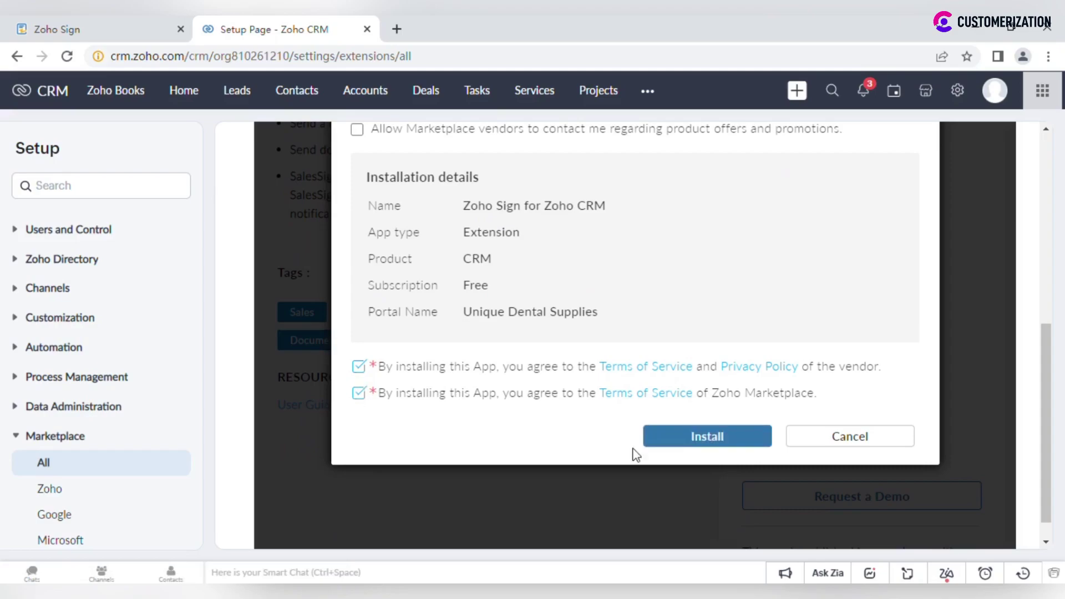
# - Agree to Zoho Sign's terms and data authorization, then install it for all users
pyautogui.click(714, 442)
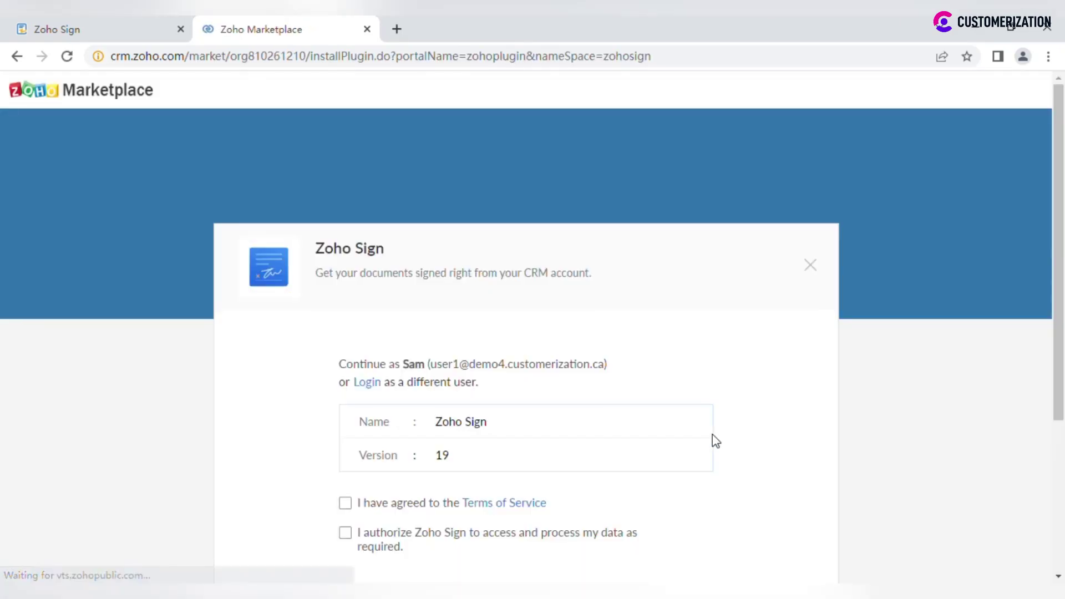
pyautogui.scroll(-3, 604, 422)
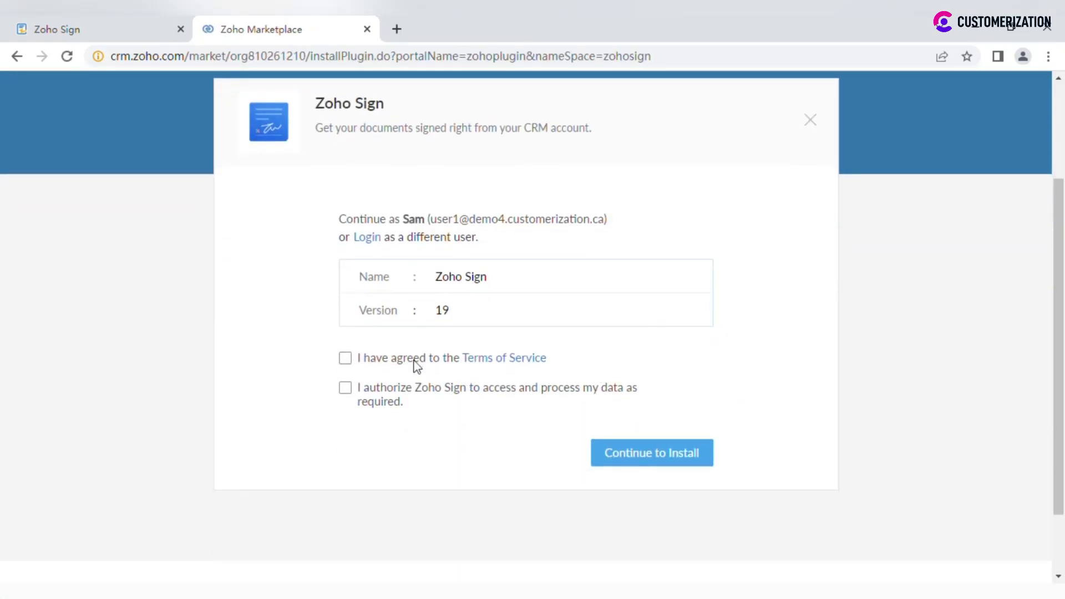
pyautogui.click(345, 359)
pyautogui.click(347, 390)
pyautogui.click(650, 461)
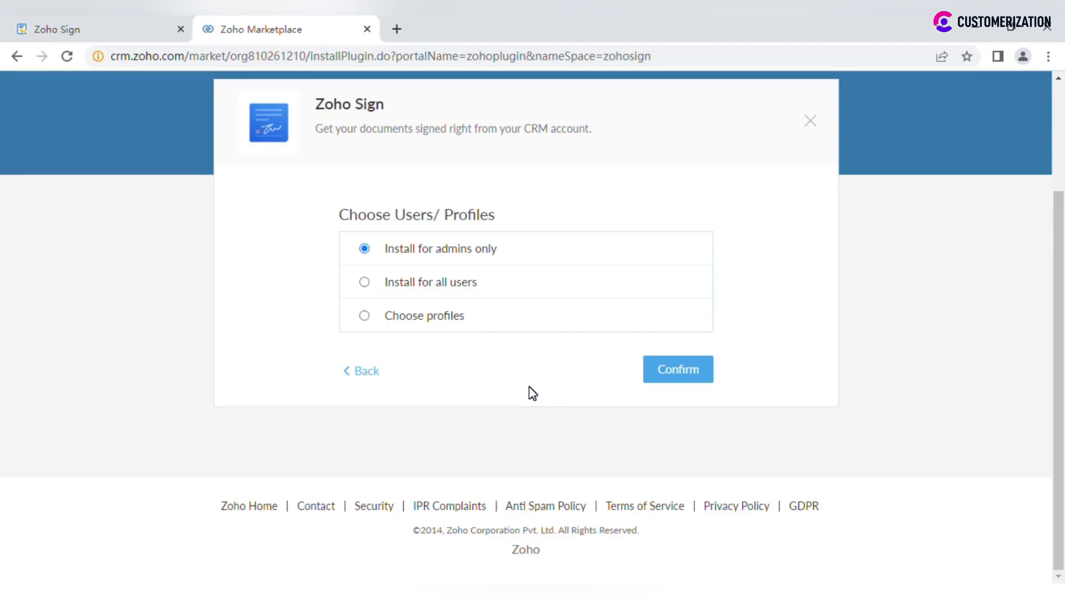
pyautogui.click(404, 283)
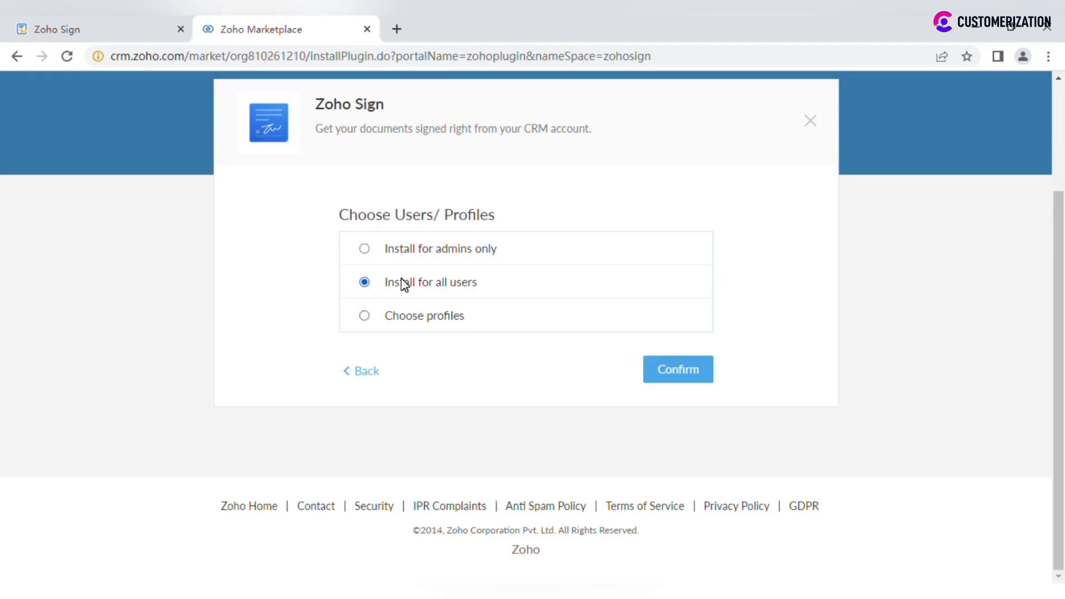
pyautogui.click(665, 386)
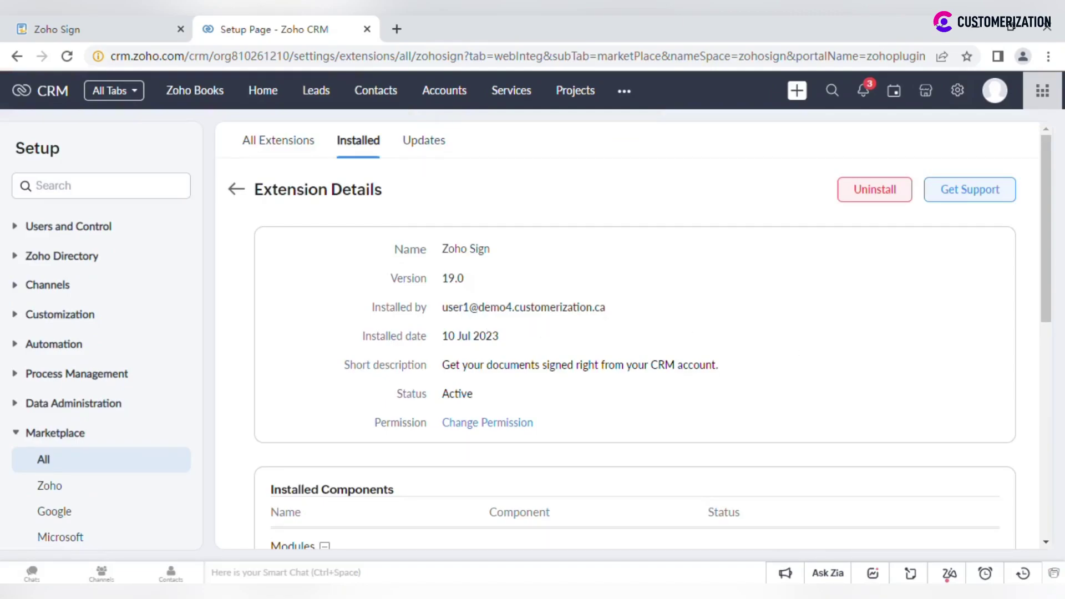
# - Go to Leads and open the first sample lead's record
pyautogui.click(316, 102)
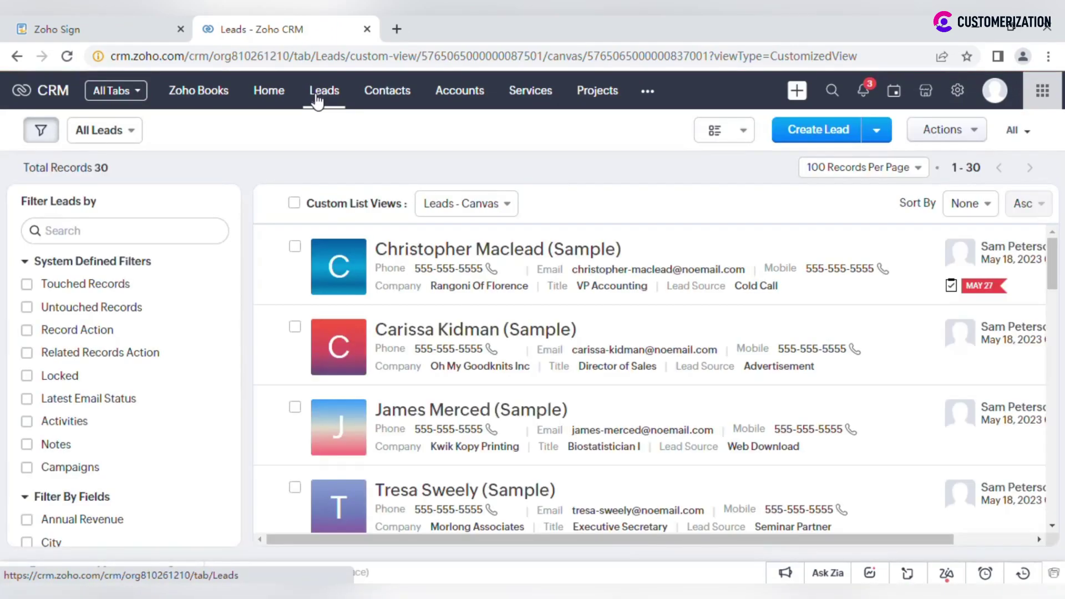
pyautogui.click(466, 255)
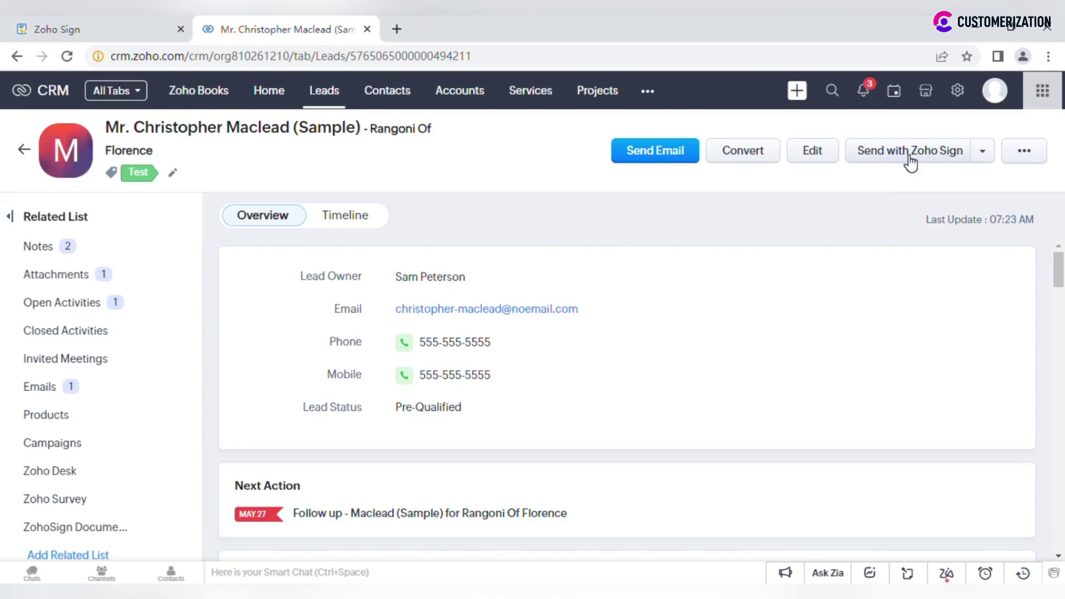
# - Start a Zoho Sign document for the lead and review the add-document and template options
pyautogui.click(911, 151)
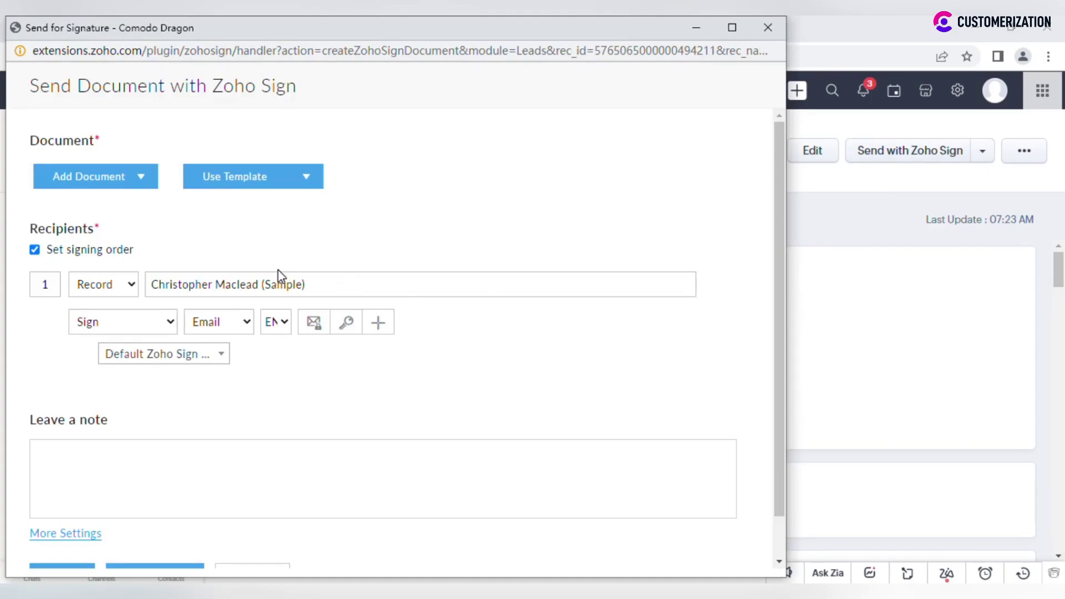
pyautogui.click(134, 177)
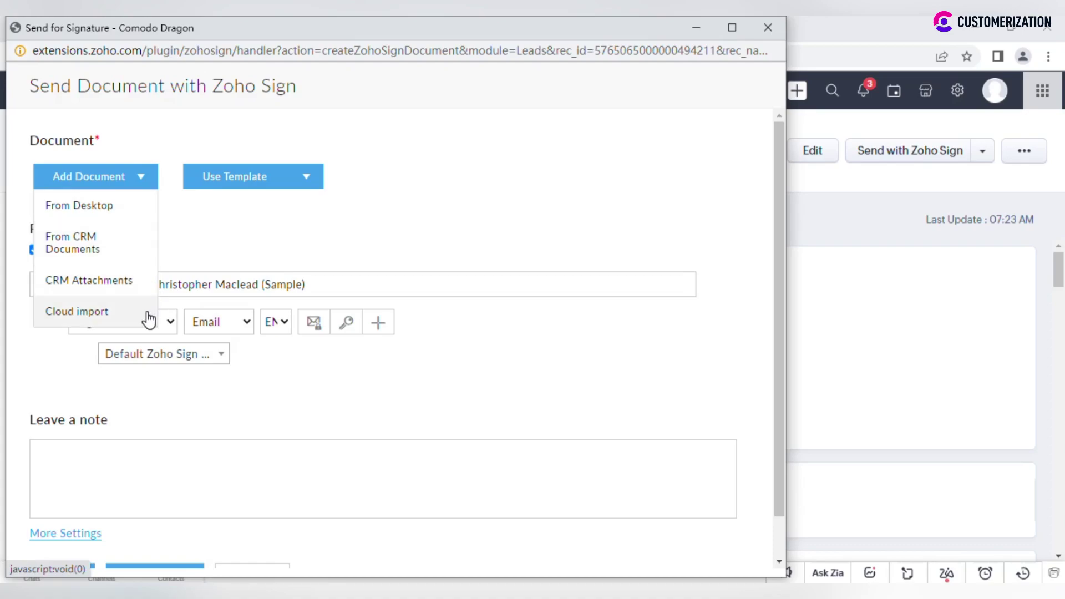
pyautogui.click(294, 183)
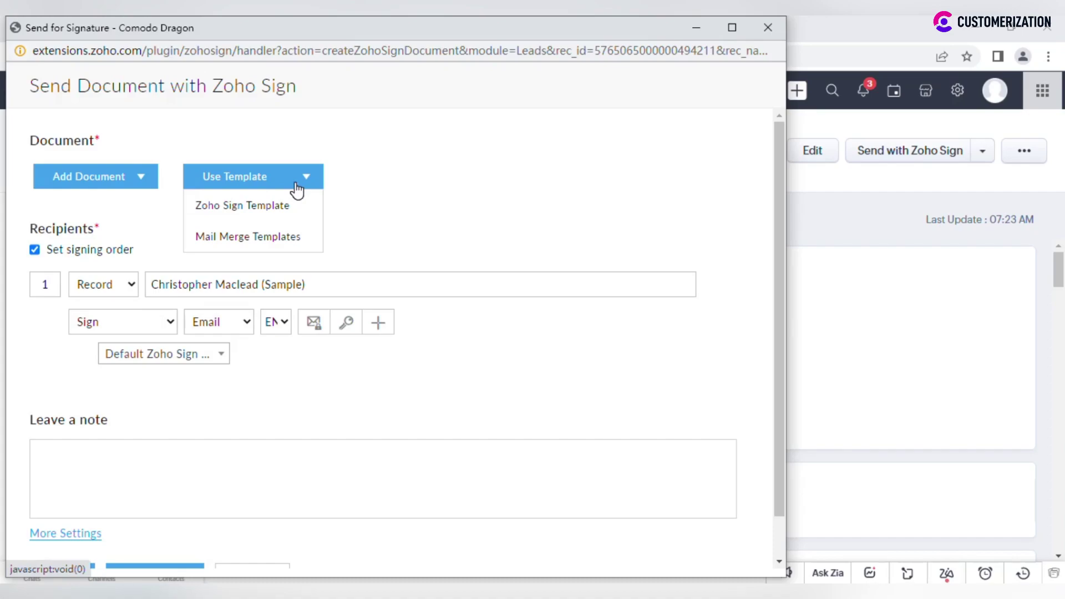
pyautogui.click(142, 183)
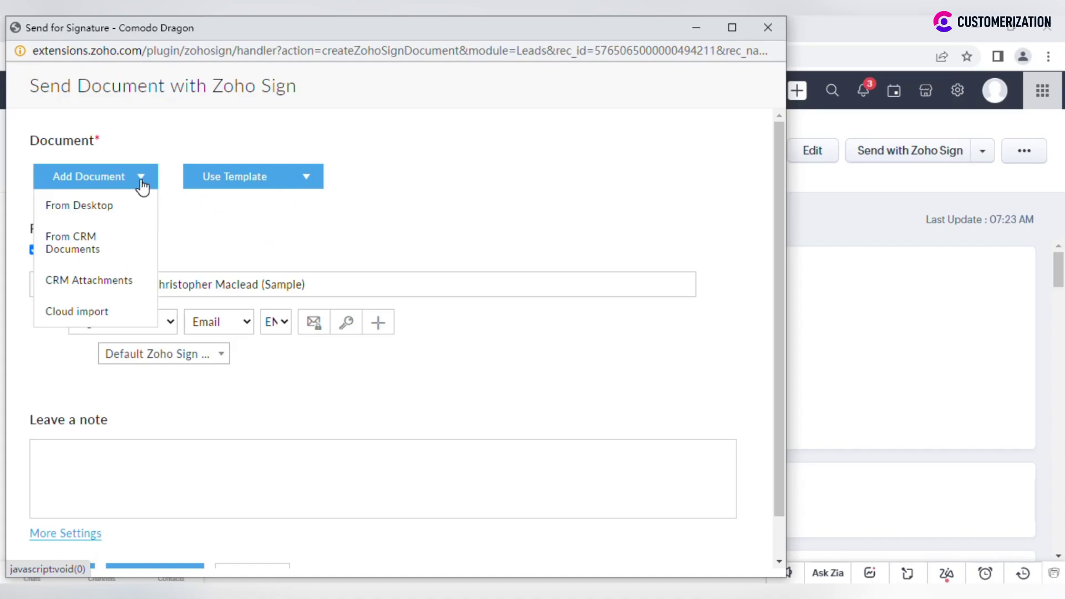
# - Add Non-Disclosure-Agreement-Template-Signaturely.pdf from the lead's CRM attachments
pyautogui.click(133, 280)
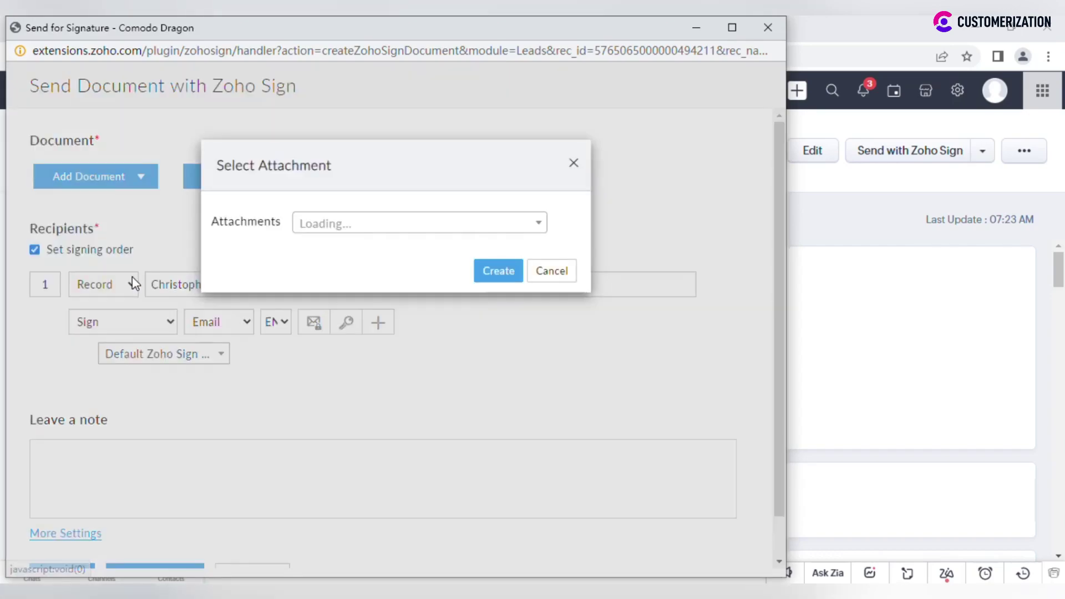
pyautogui.click(380, 225)
pyautogui.click(408, 286)
pyautogui.click(496, 277)
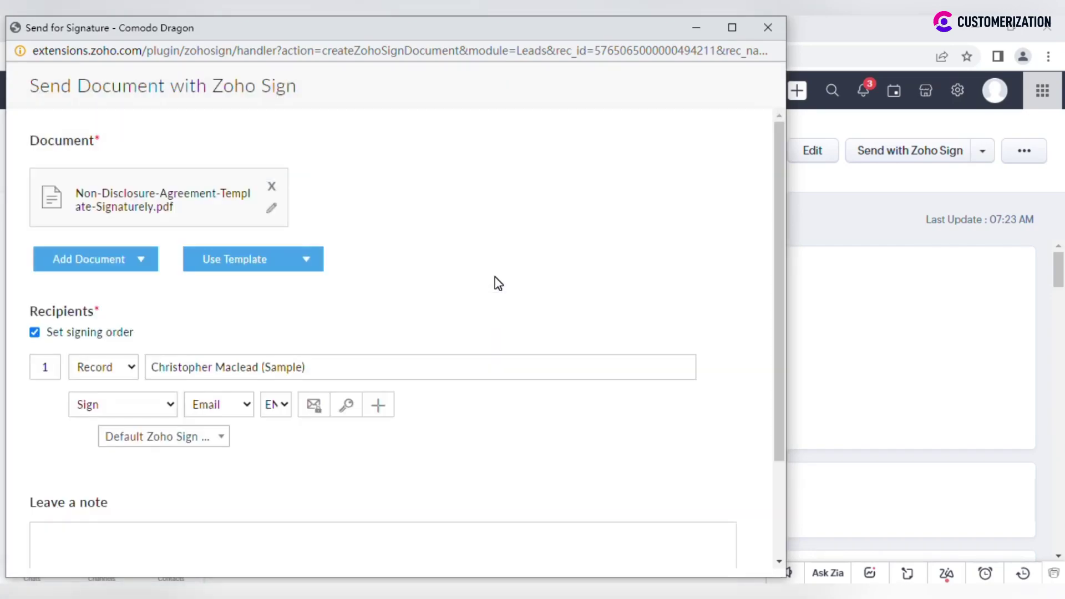
pyautogui.scroll(-2, 127, 304)
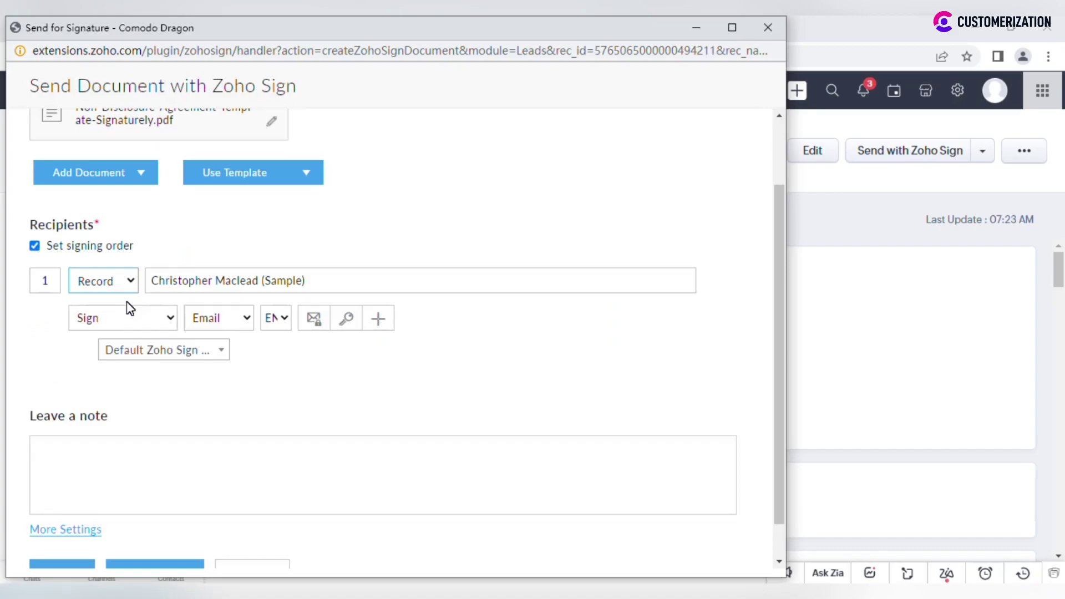
# - Review the recipient's Record, Sign, Email and EN language options, leaving them unchanged
pyautogui.click(124, 284)
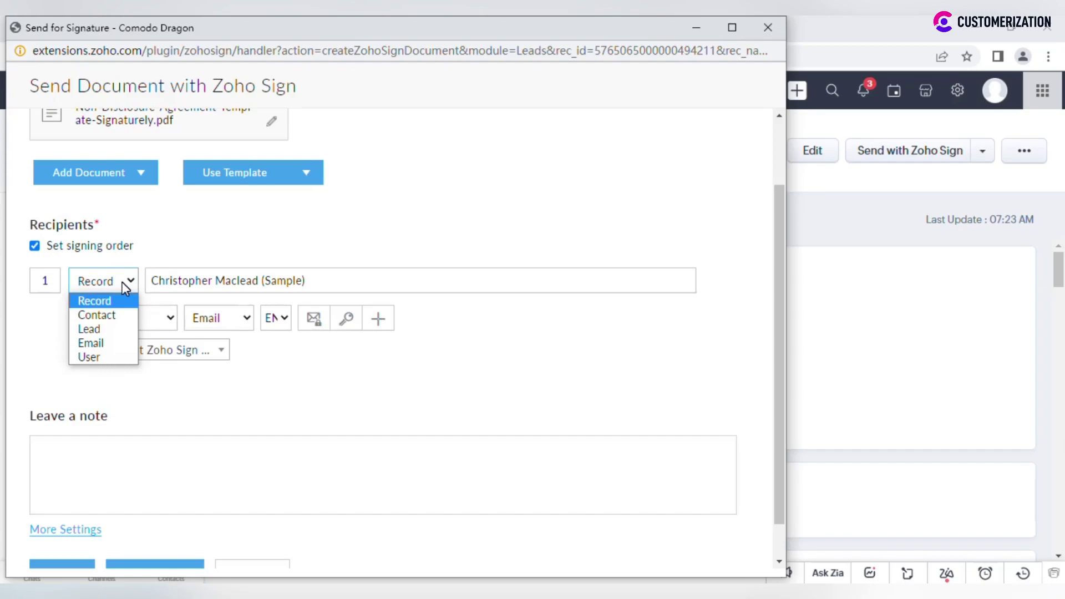
pyautogui.click(168, 318)
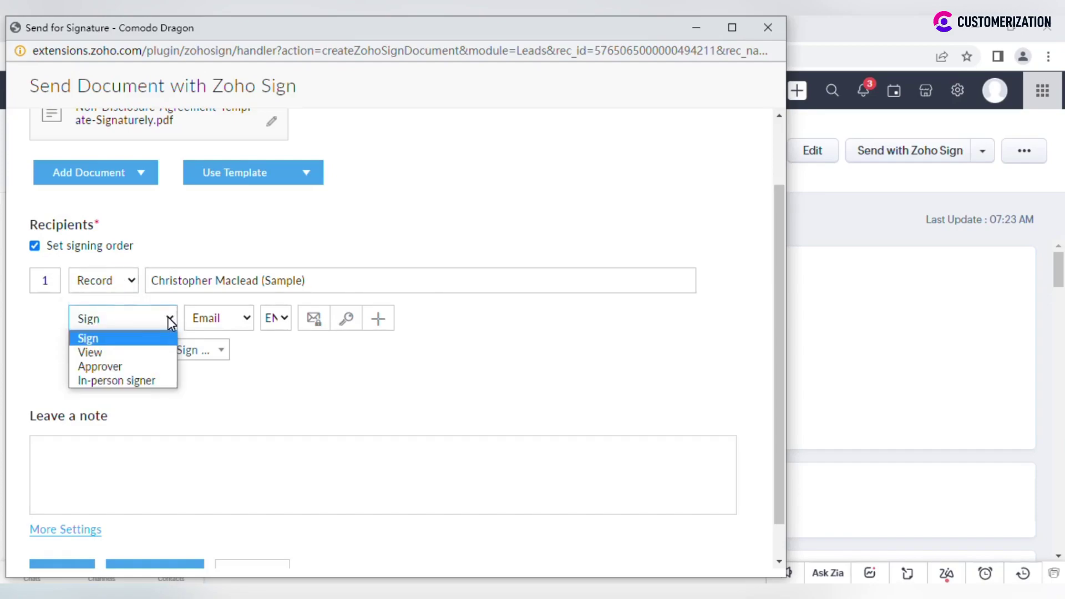
pyautogui.click(246, 319)
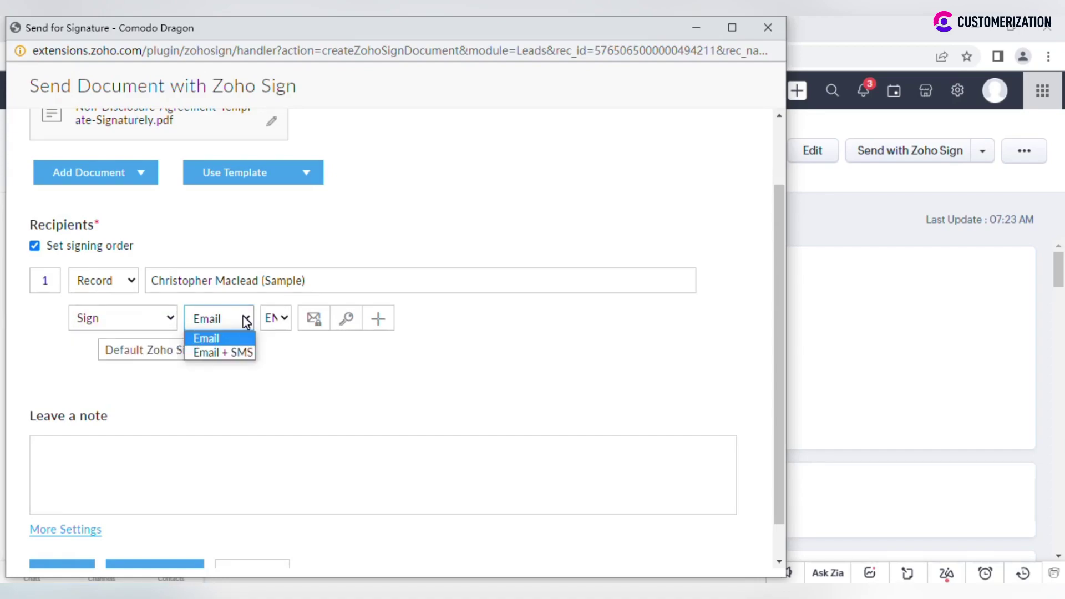
pyautogui.click(288, 328)
pyautogui.click(288, 327)
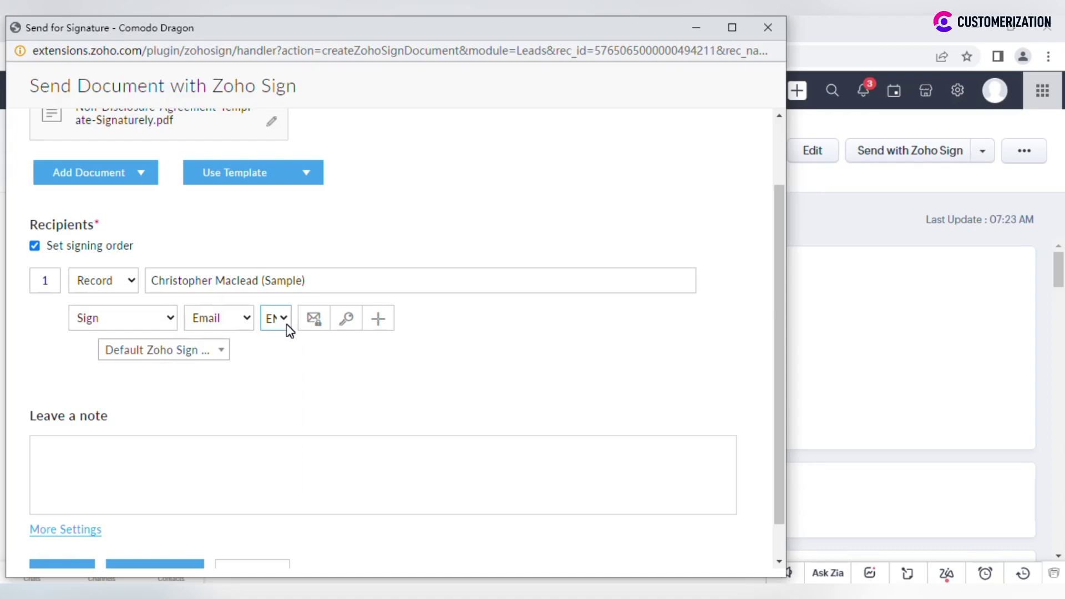
# - Open and cancel the Private note and Authentication code settings, then show the email templates
pyautogui.click(325, 326)
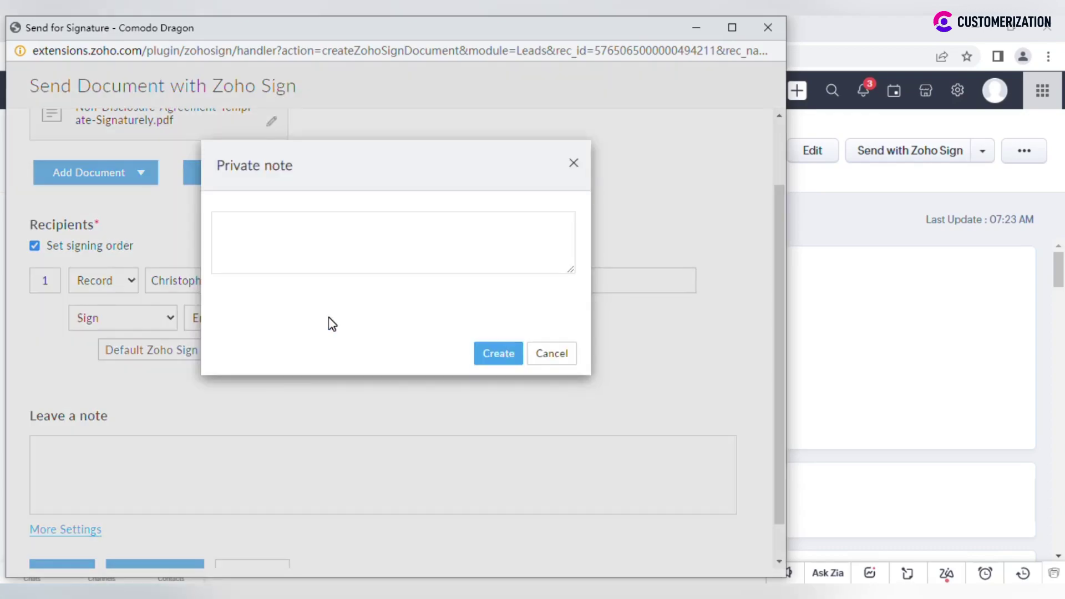
pyautogui.click(542, 359)
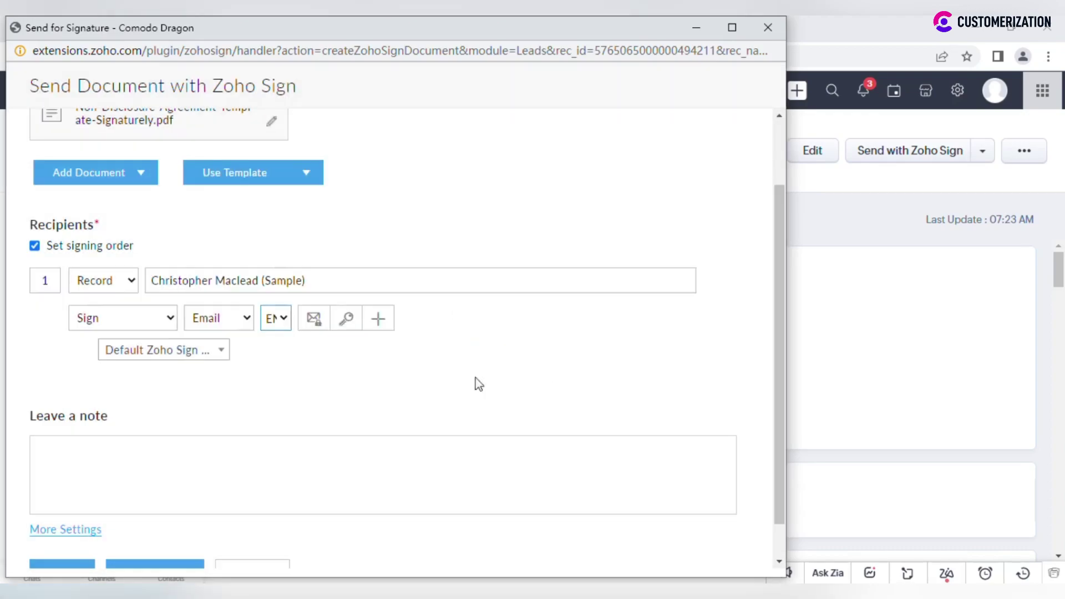
pyautogui.click(345, 328)
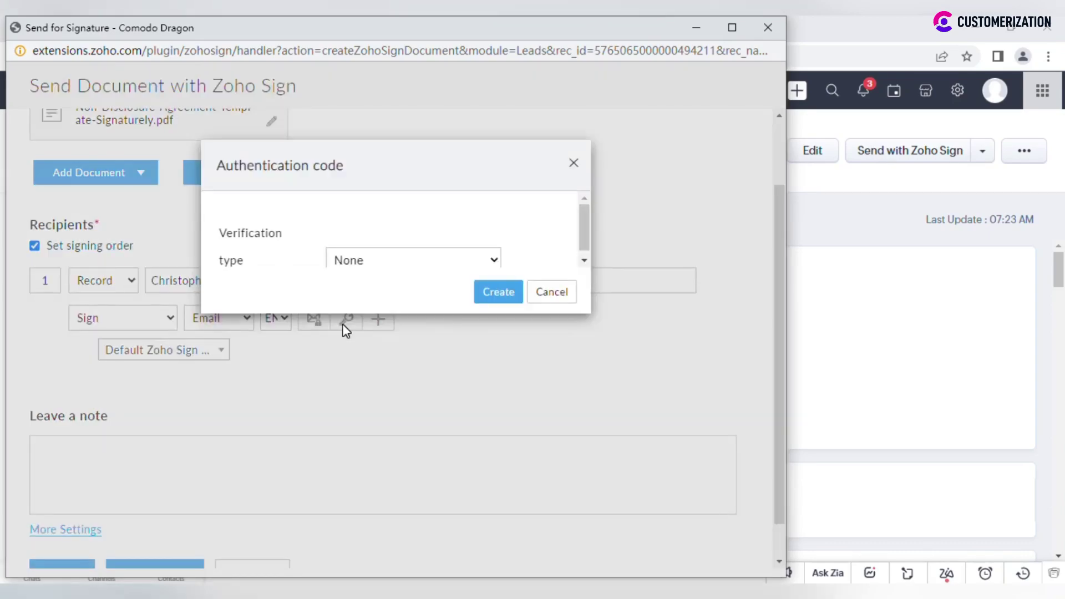
pyautogui.click(540, 292)
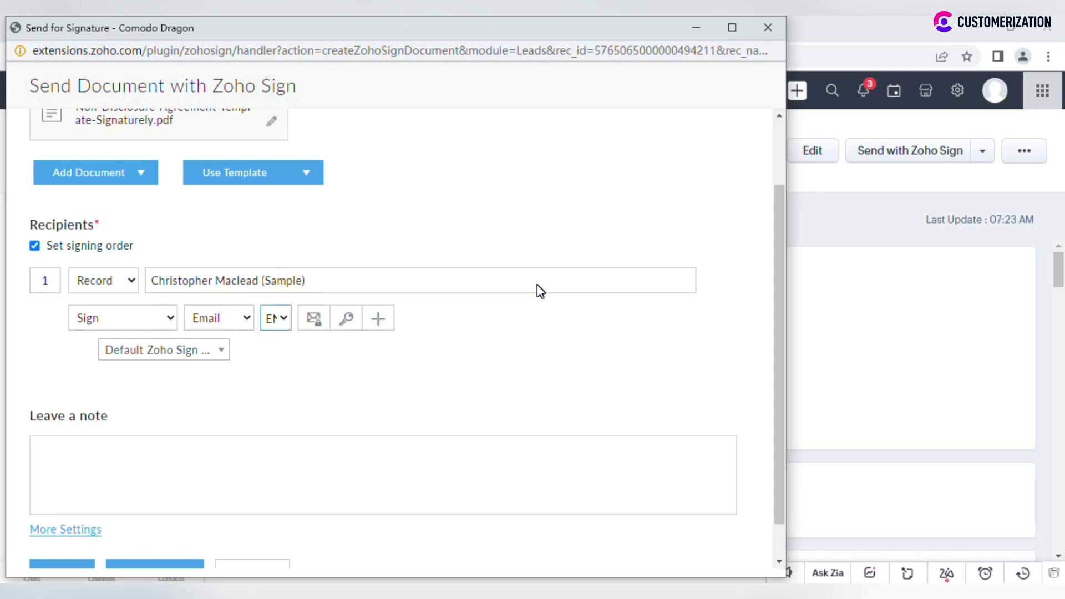
pyautogui.click(205, 358)
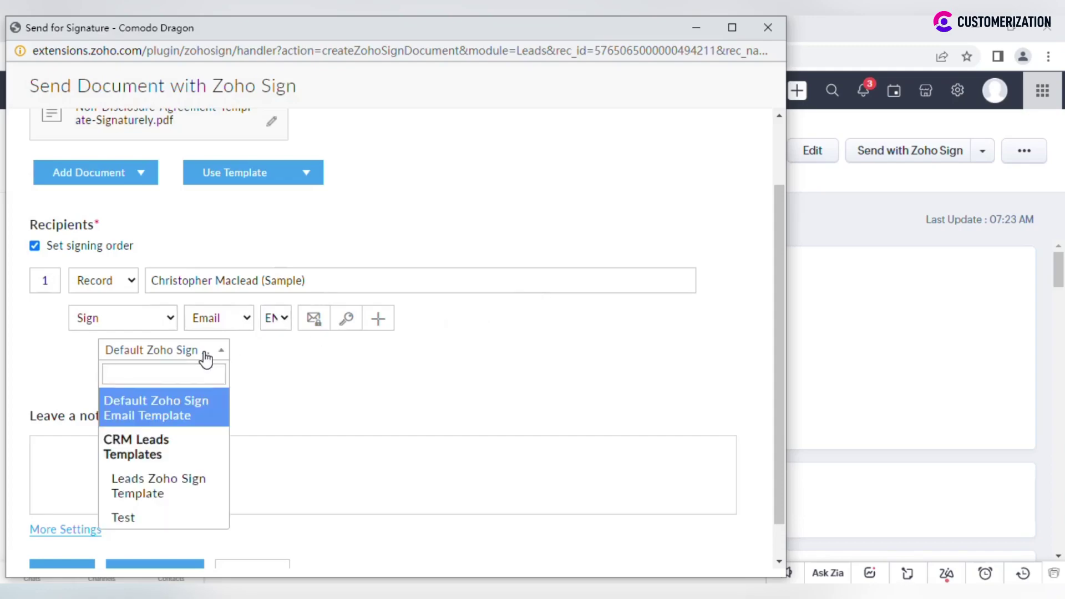
pyautogui.click(335, 372)
pyautogui.click(388, 327)
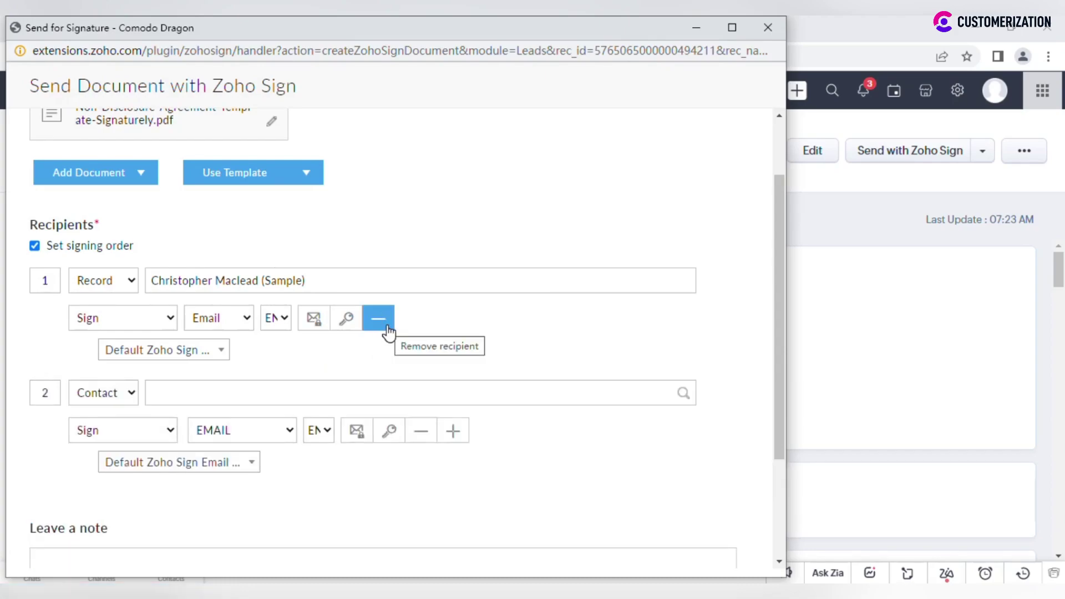
pyautogui.scroll(-3, 428, 405)
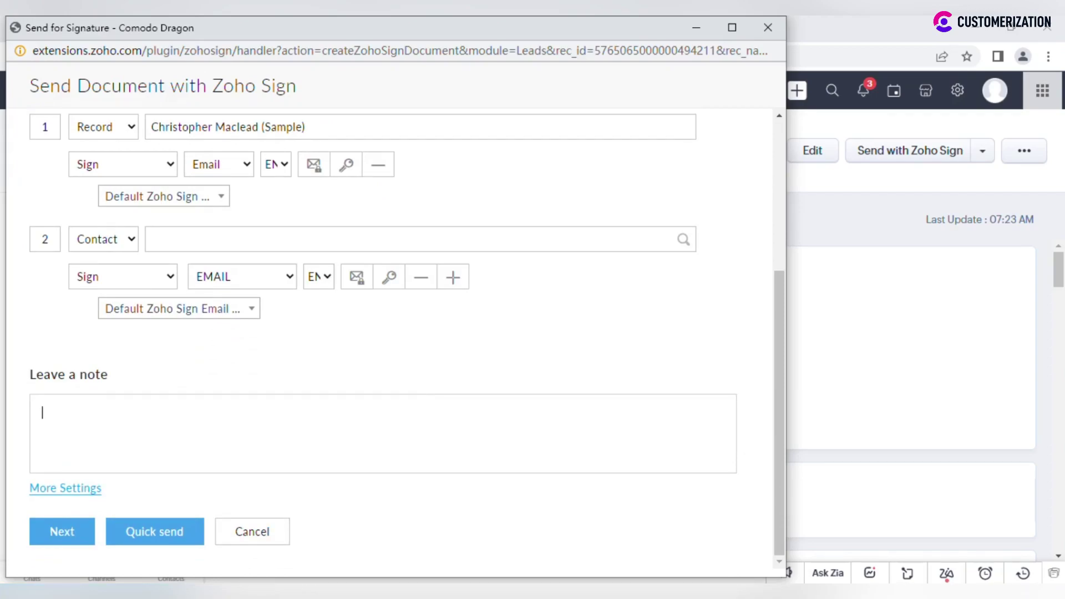
pyautogui.click(47, 497)
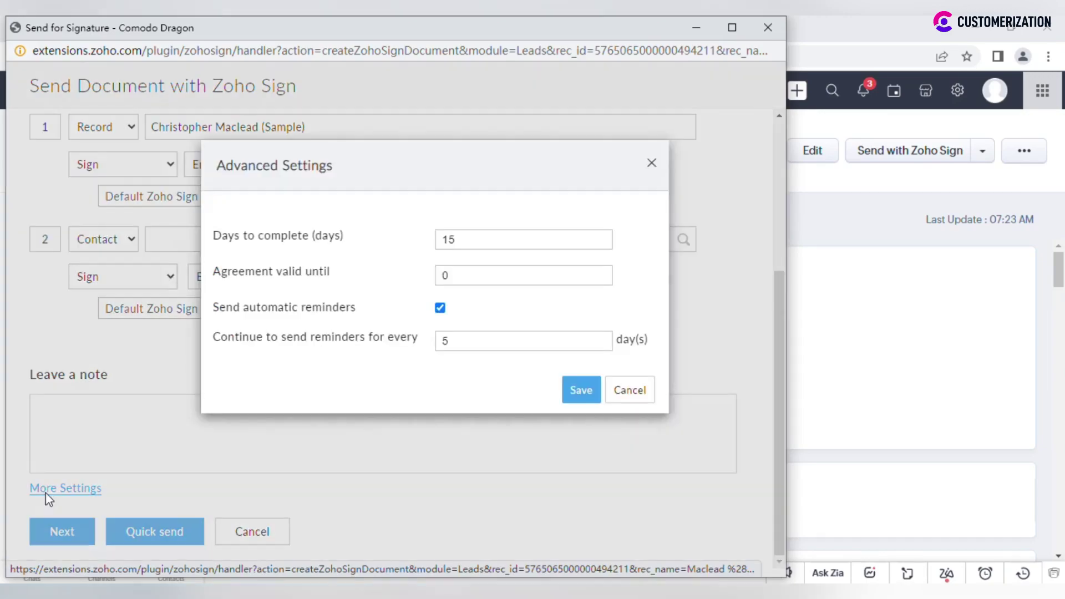
pyautogui.click(632, 392)
pyautogui.click(421, 277)
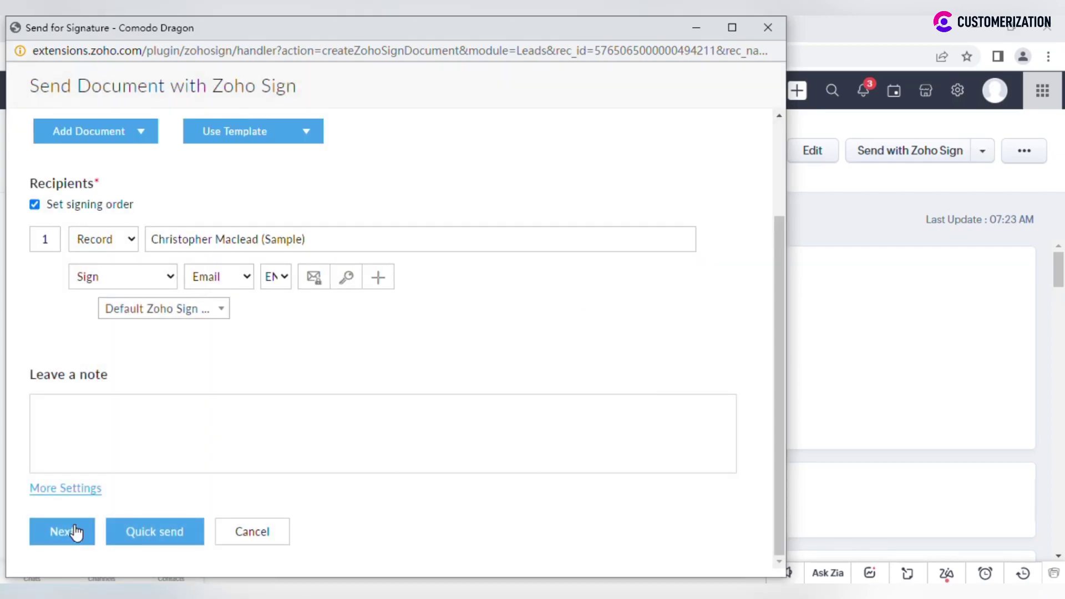
# - Proceed past the document details to open the NDA in Zoho Sign's field editor
pyautogui.click(76, 532)
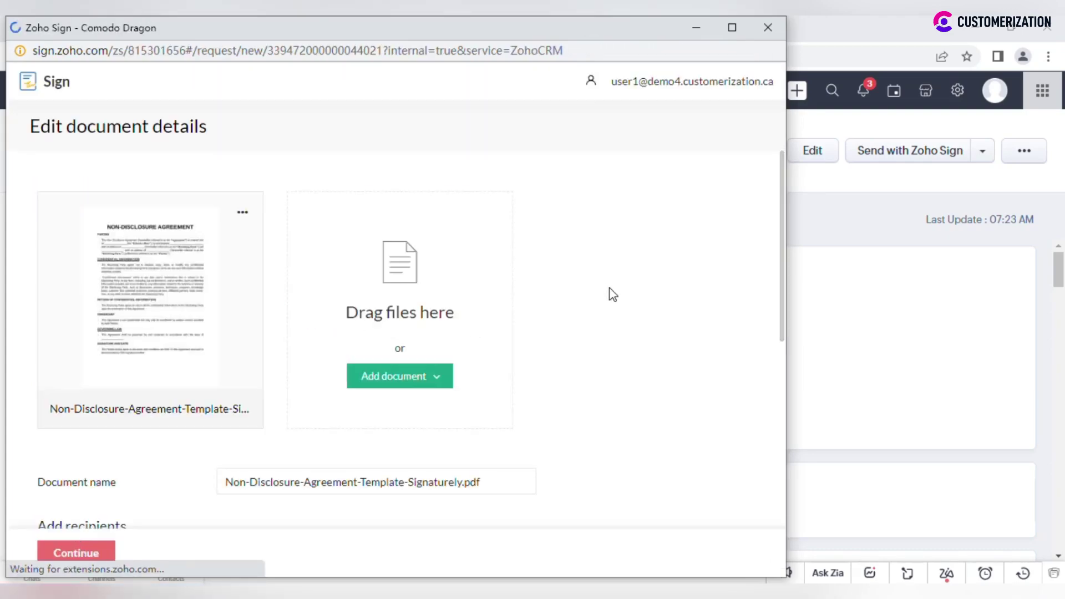
pyautogui.scroll(-4, 610, 294)
pyautogui.scroll(-3, 612, 295)
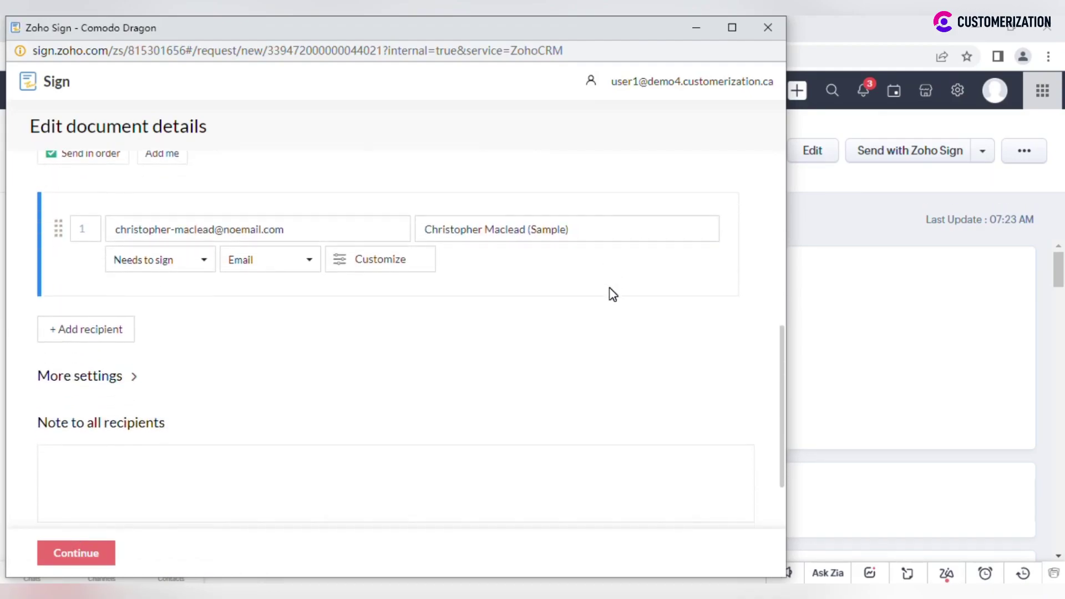
pyautogui.scroll(-2, 612, 295)
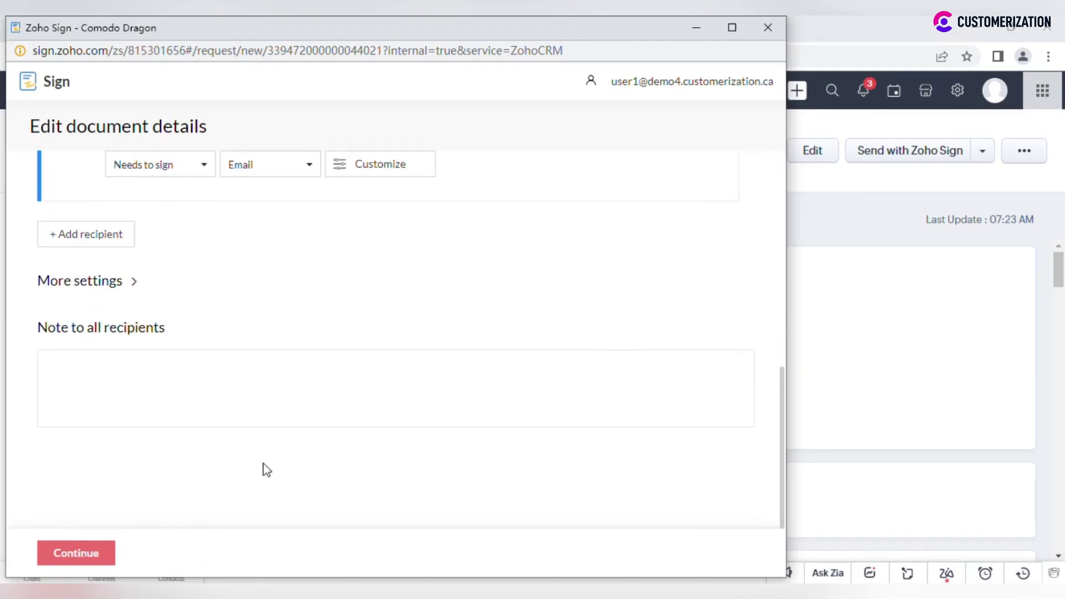
pyautogui.click(83, 553)
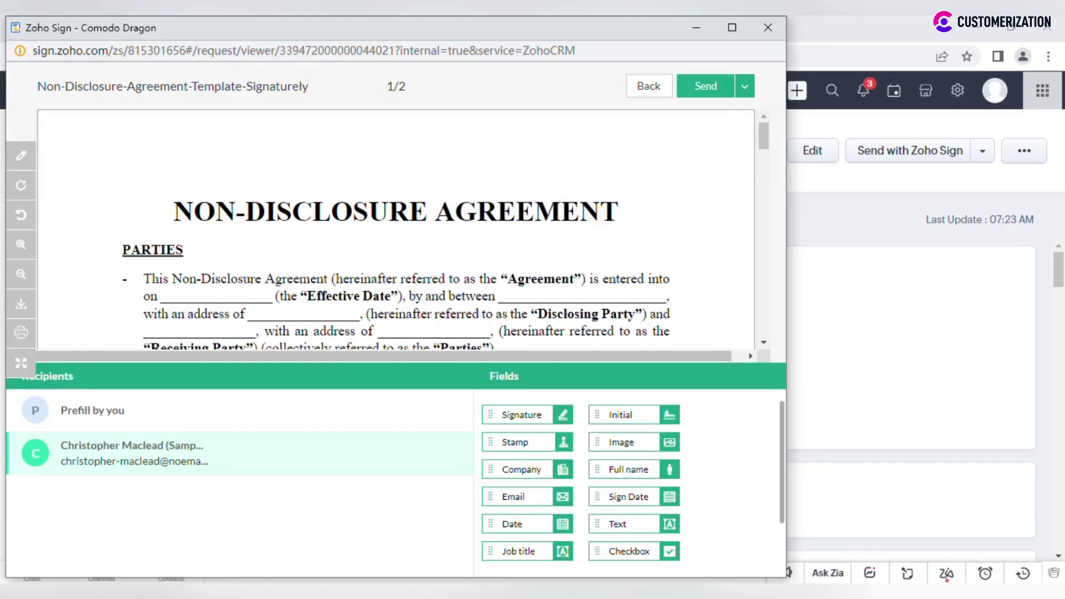
# - Maximize the window and scroll through the 2-page NDA and back to the top
pyautogui.click(735, 23)
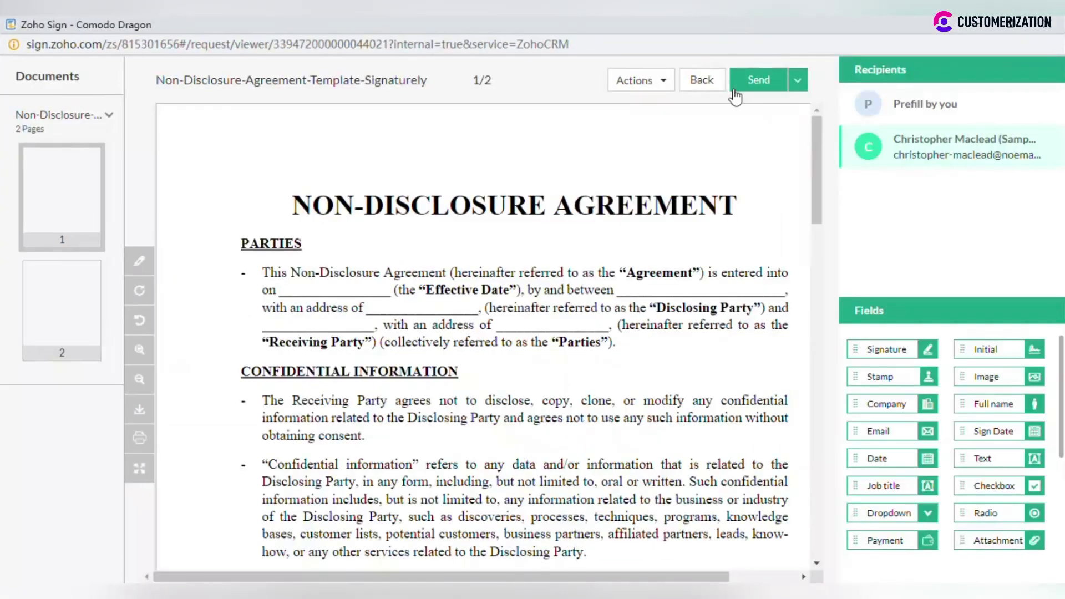
pyautogui.scroll(-9, 729, 364)
pyautogui.scroll(9, 729, 363)
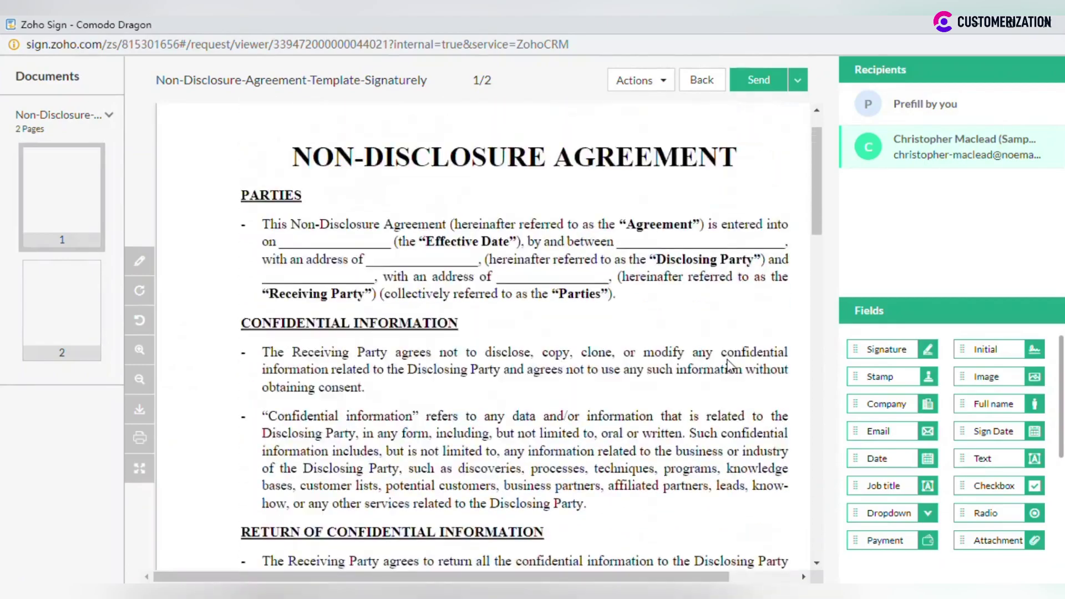